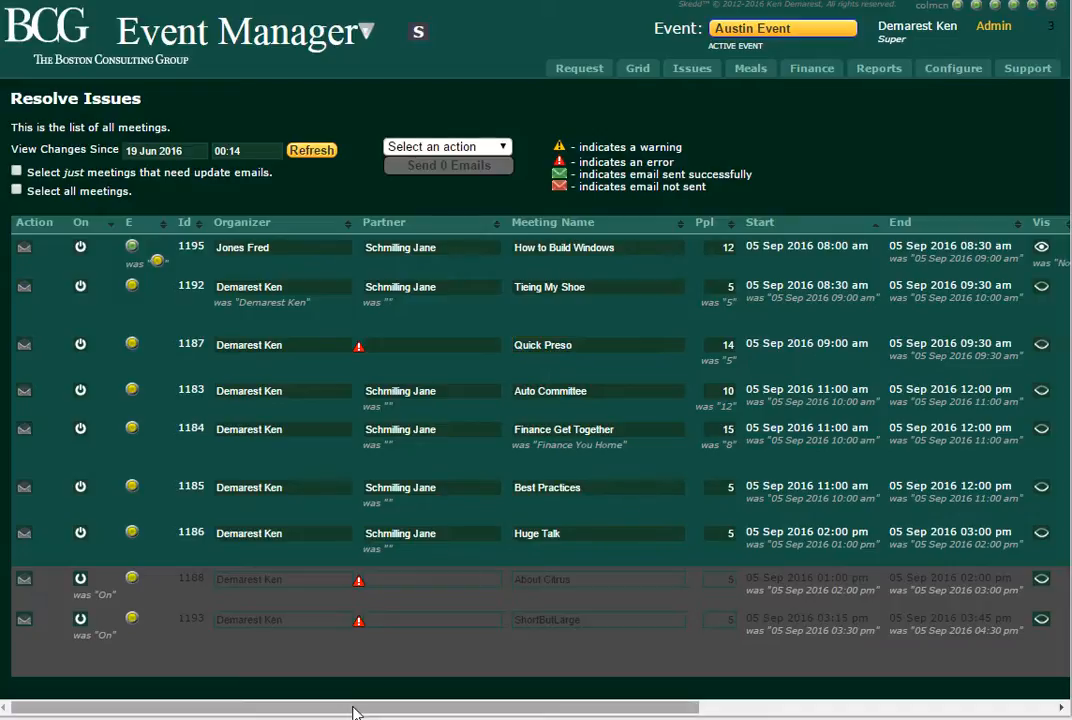
# Make the room for the Quick Preso meeting (ID 1187) visible
pyautogui.moveTo(352, 710); pyautogui.dragTo(477, 716)
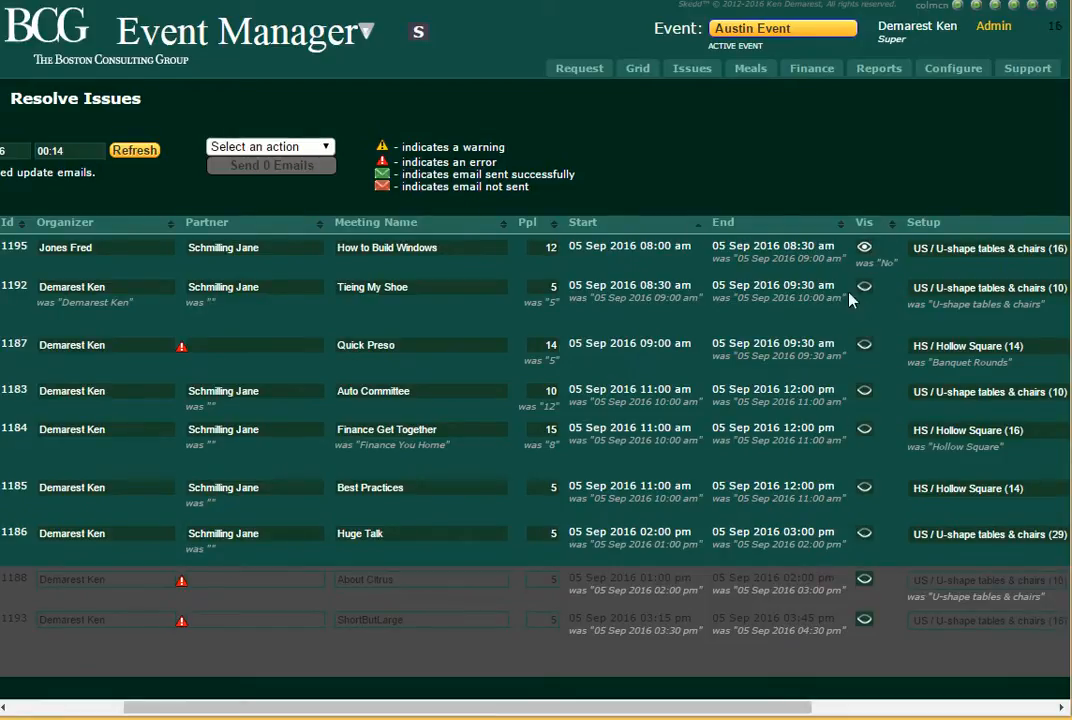
pyautogui.click(867, 346)
pyautogui.click(107, 352)
pyautogui.click(443, 366)
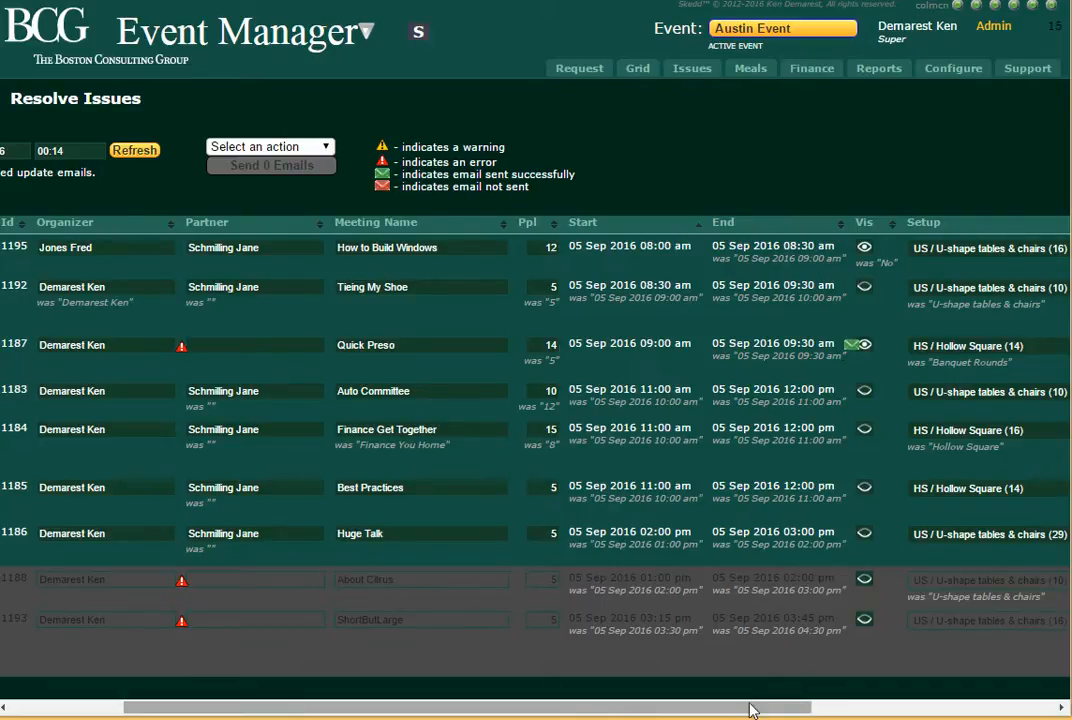
# Select meetings 1183 and 1184 and generate Food & Beverage email previews for them
pyautogui.moveTo(750, 712); pyautogui.dragTo(627, 711)
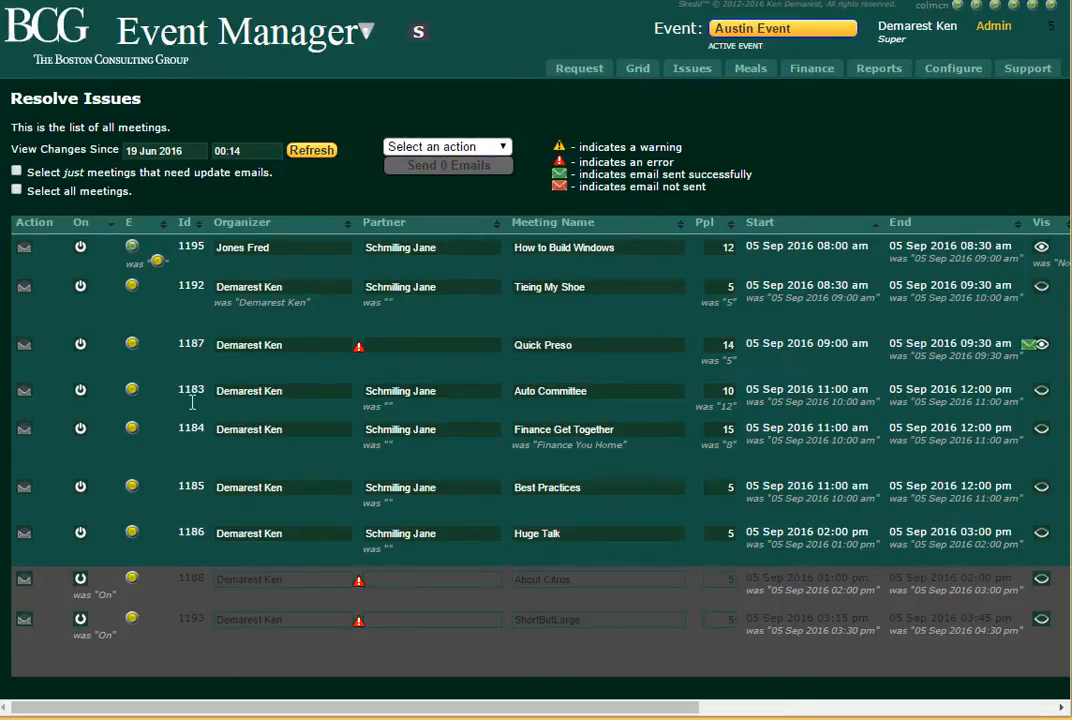
pyautogui.click(26, 393)
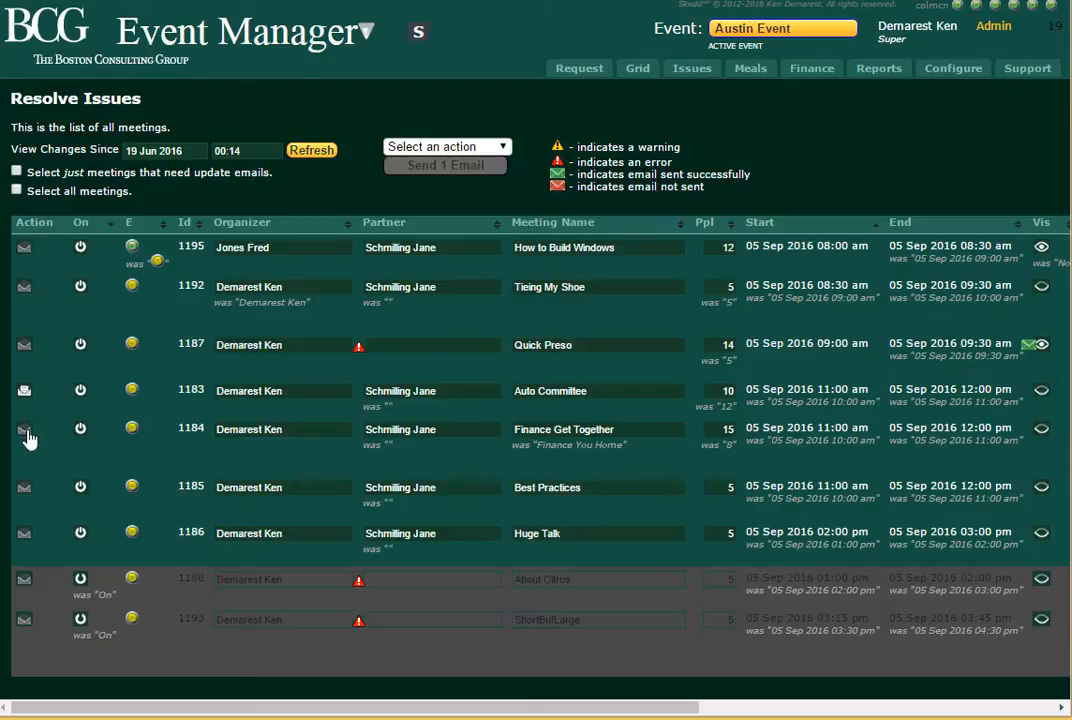
pyautogui.click(26, 430)
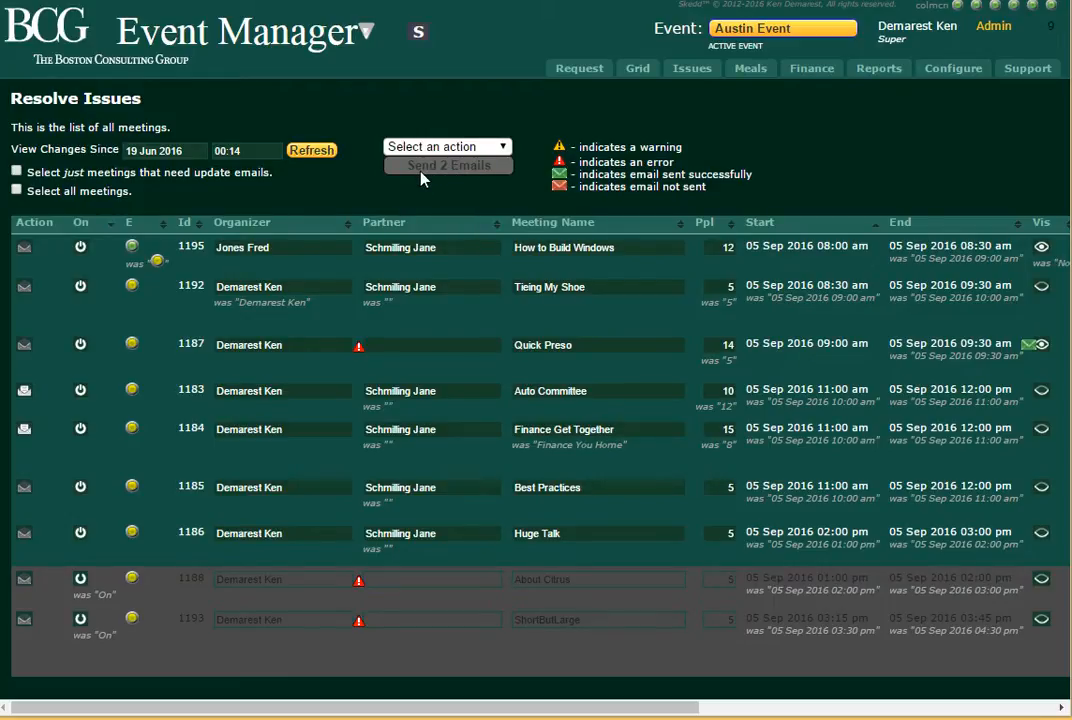
pyautogui.click(503, 148)
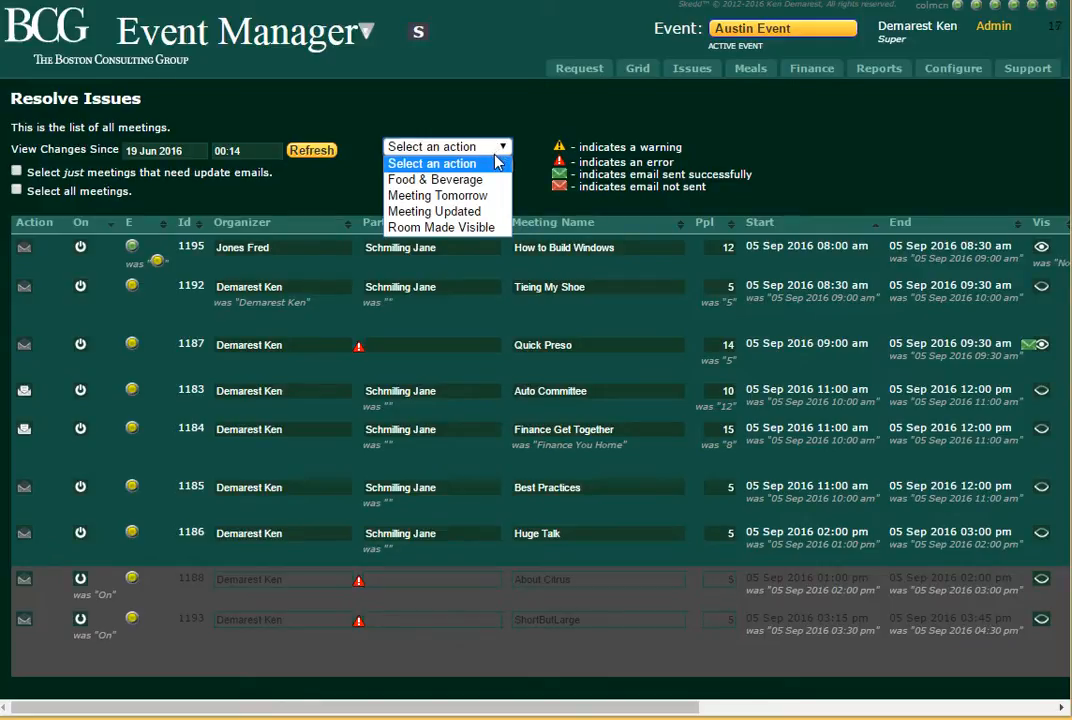
pyautogui.click(433, 180)
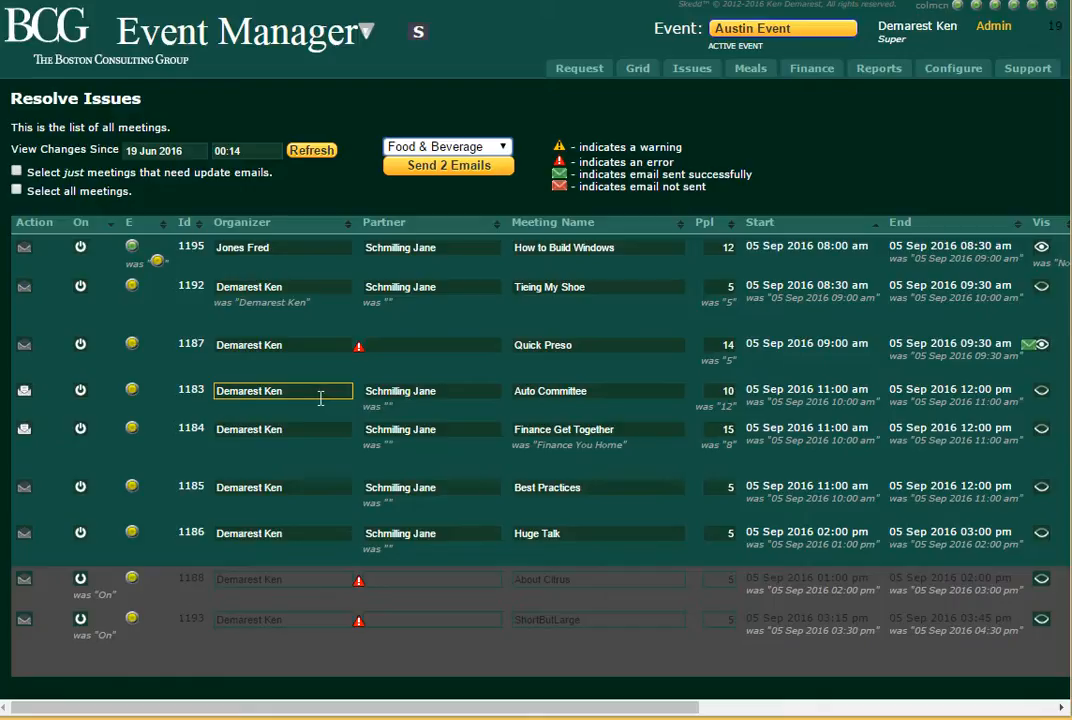
pyautogui.click(441, 167)
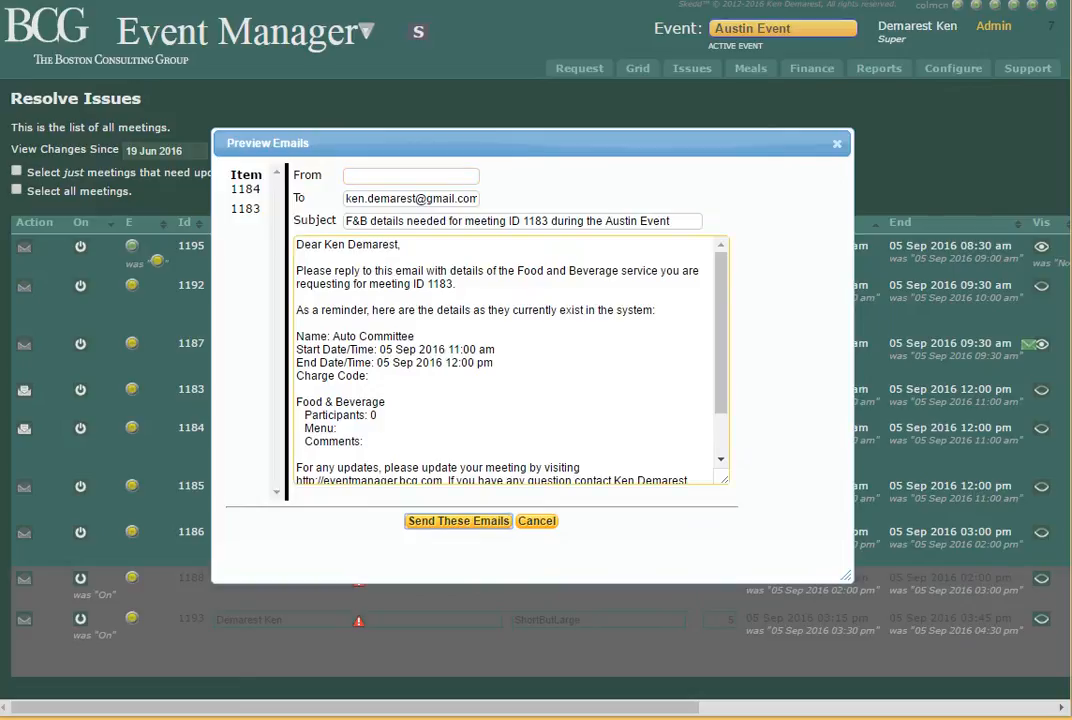
# Review the previewed emails for meetings 1184 and 1183, checking the meeting ID in the subject and the meeting name in the body
pyautogui.click(255, 191)
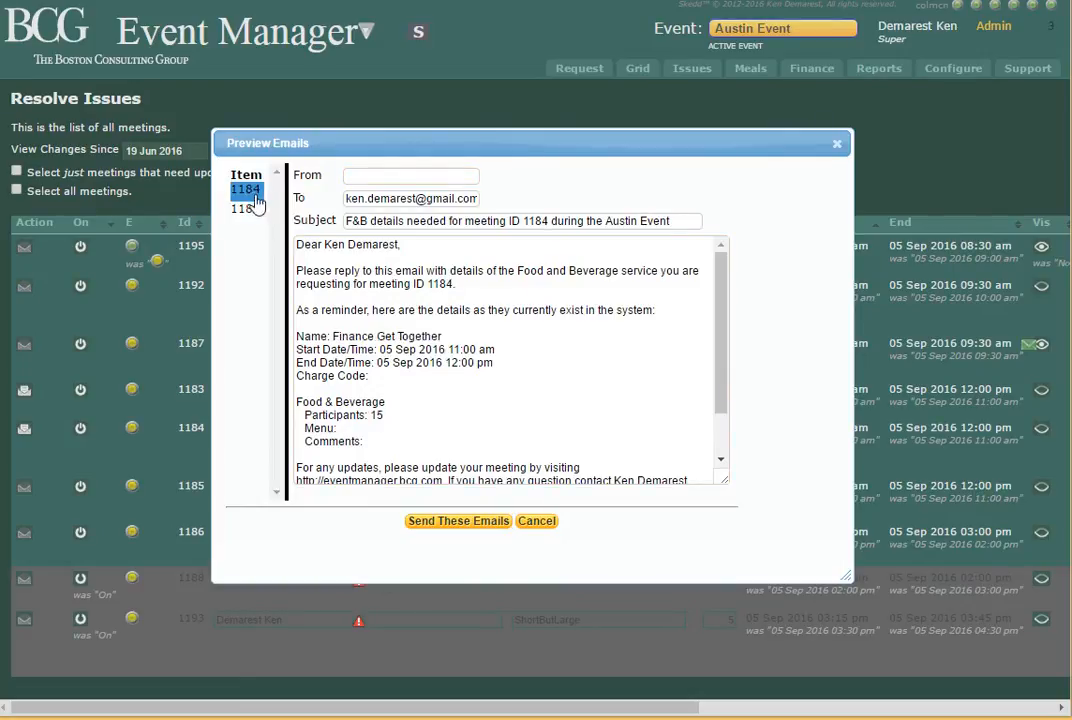
pyautogui.click(318, 244)
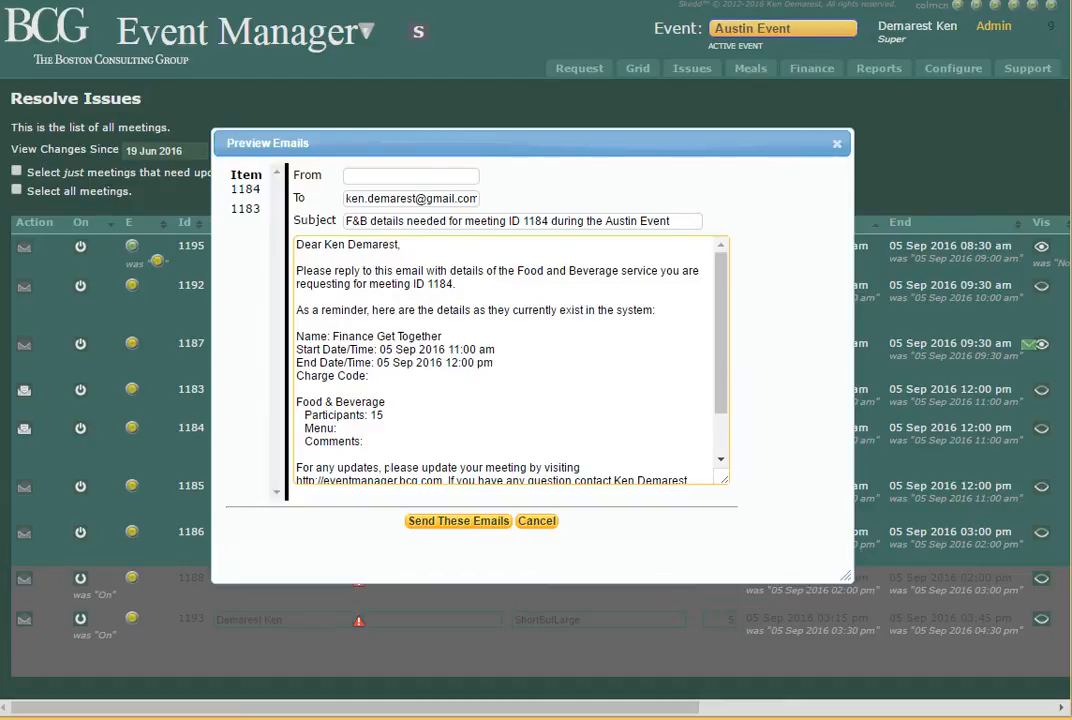
pyautogui.click(249, 211)
pyautogui.click(250, 212)
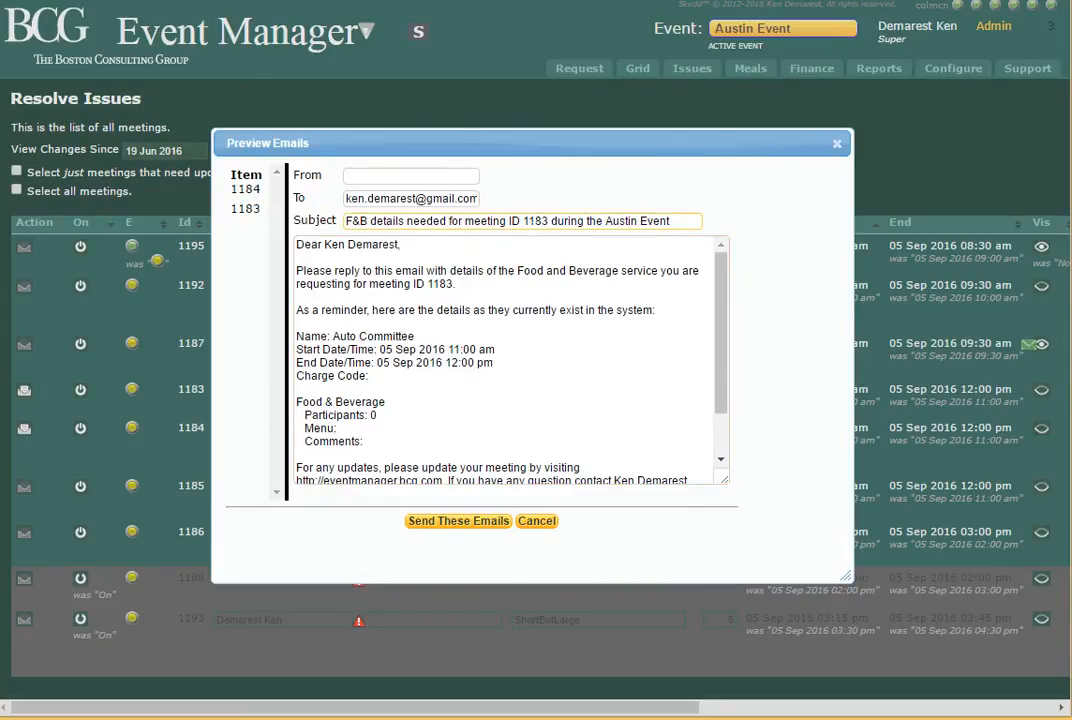
pyautogui.moveTo(523, 221); pyautogui.dragTo(552, 223)
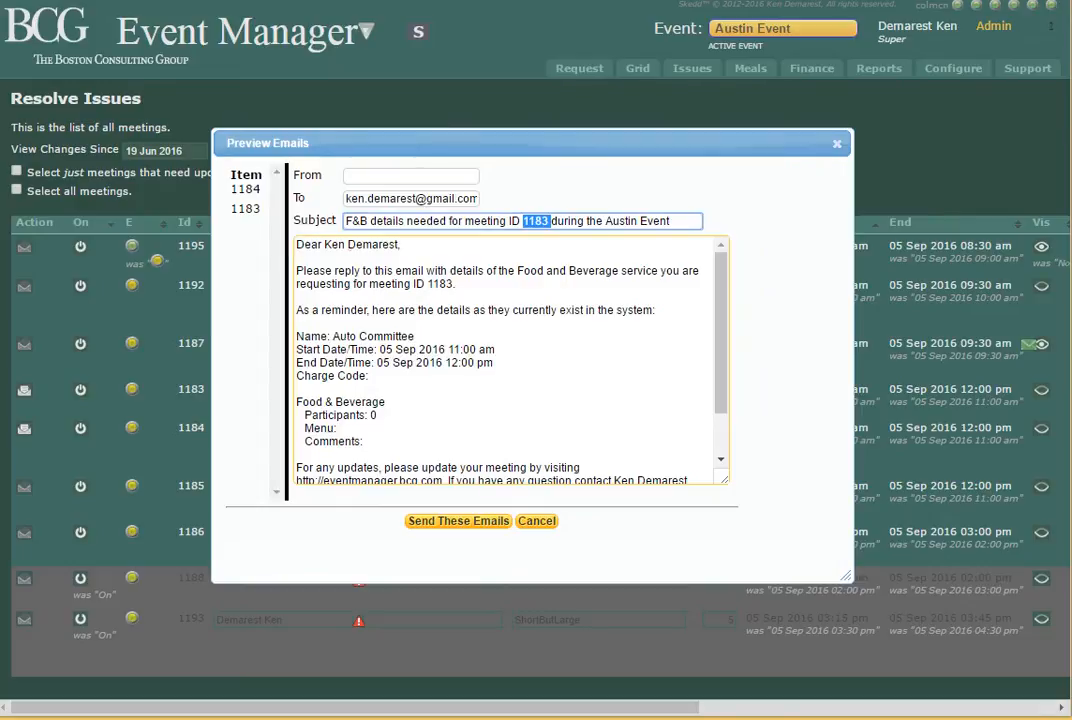
pyautogui.moveTo(333, 336); pyautogui.dragTo(415, 336)
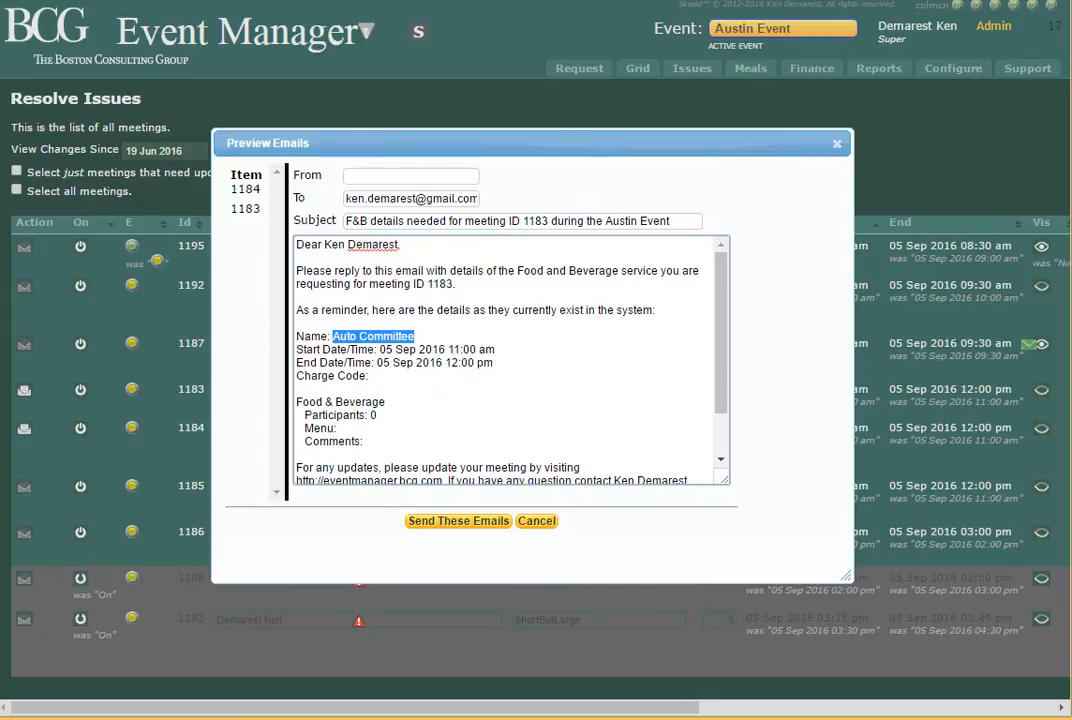
# Add the line "Be sure to include any AV you want to request." above the meeting details in the email for meeting 1183
pyautogui.click(531, 325)
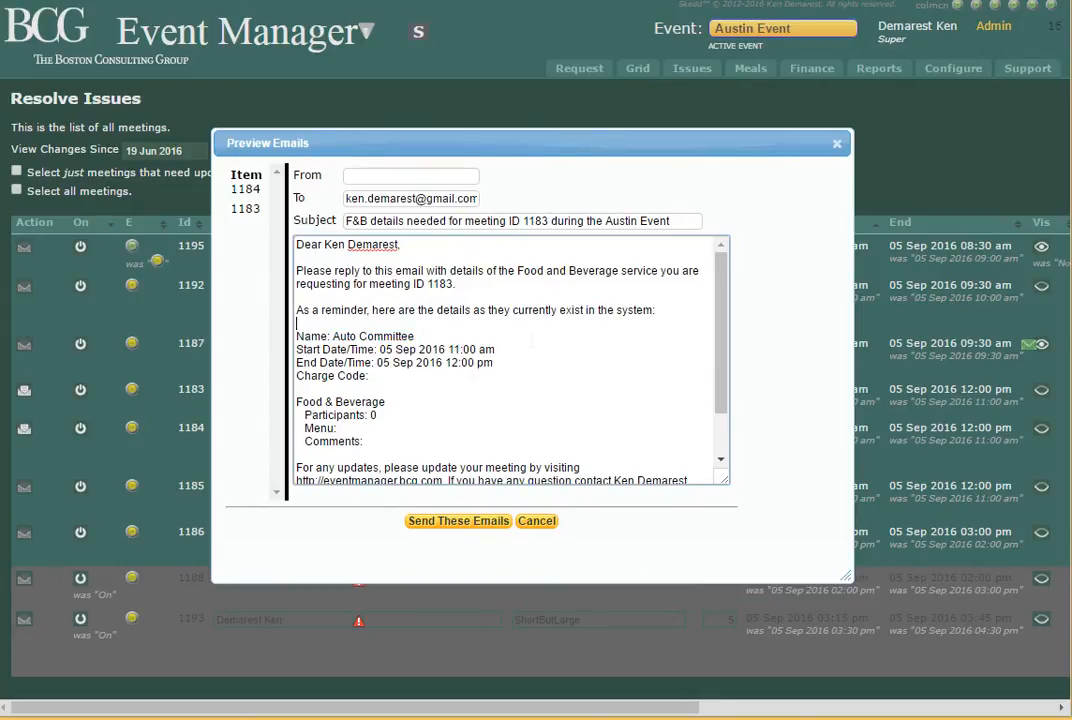
pyautogui.press('Return')
pyautogui.press('Return')
pyautogui.press('Up')
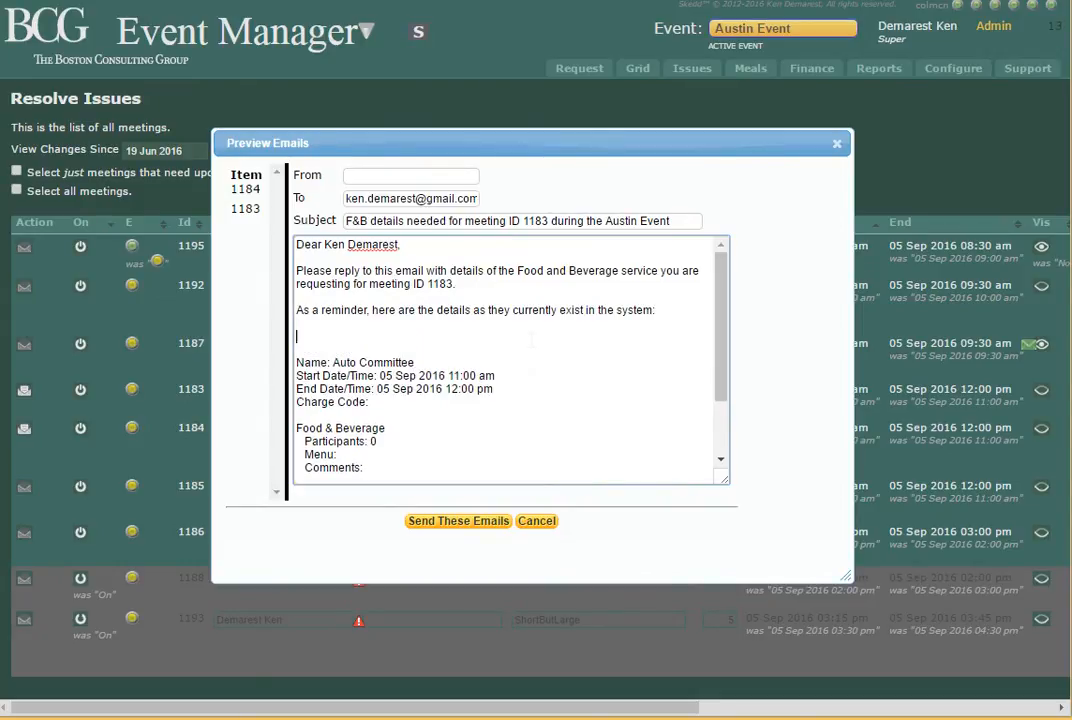
pyautogui.write('Be sure to include any')
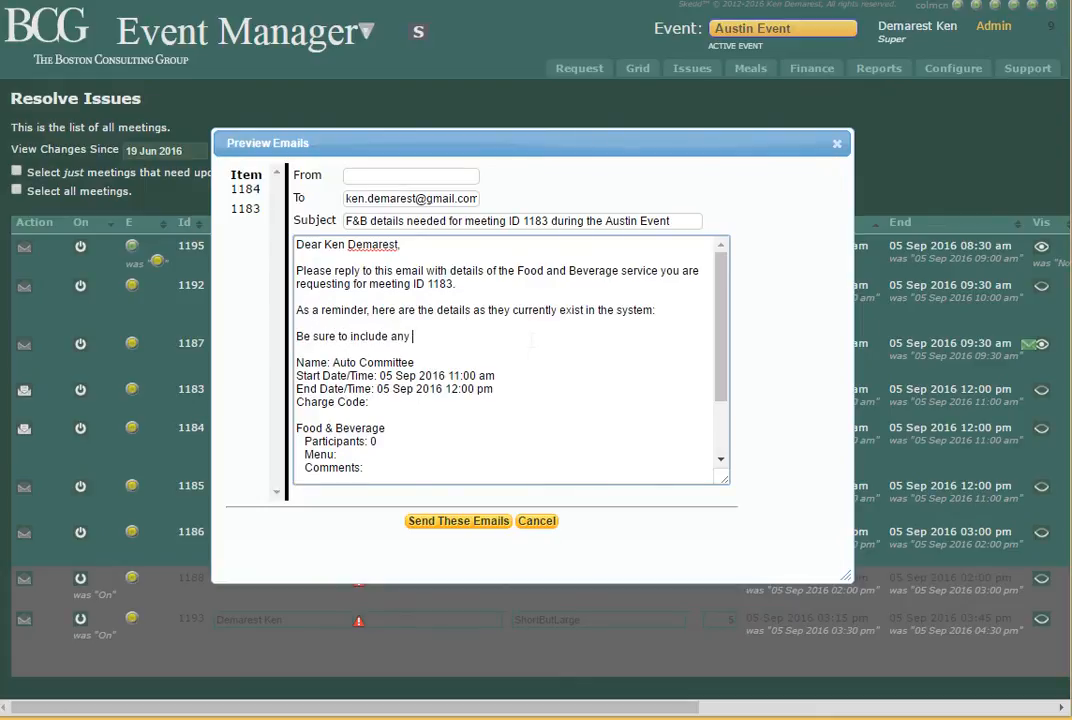
pyautogui.write(' AV you want to request.')
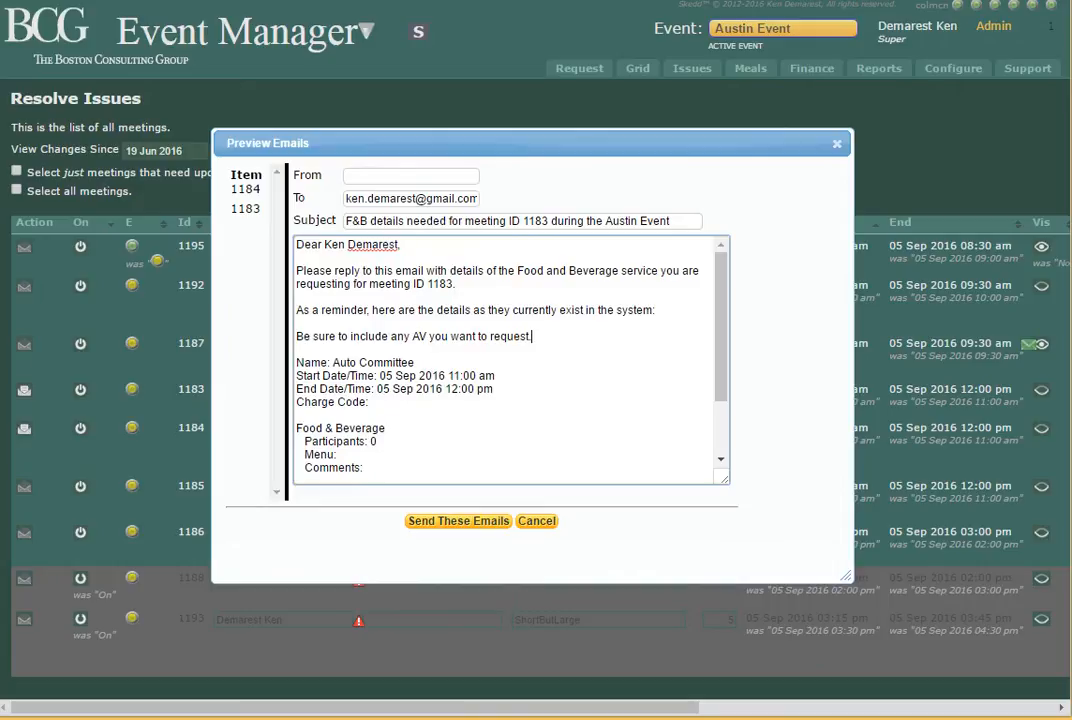
# Send the Food & Beverage emails and close the sending results
pyautogui.doubleClick(440, 284)
pyautogui.click(458, 522)
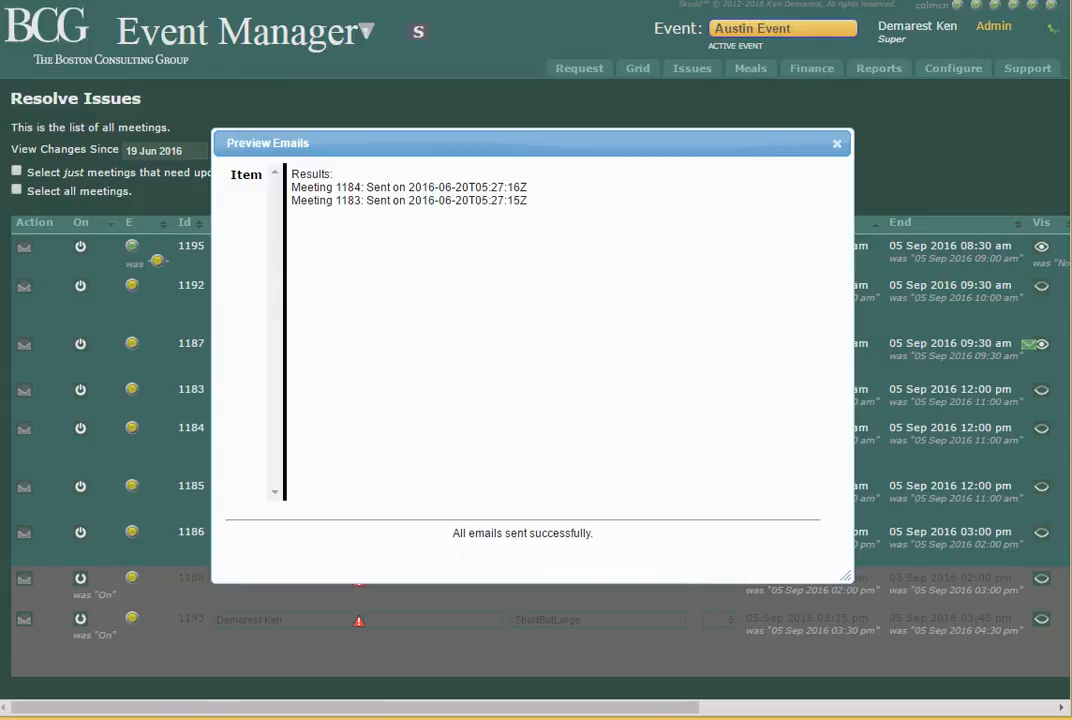
pyautogui.moveTo(452, 533); pyautogui.dragTo(589, 533)
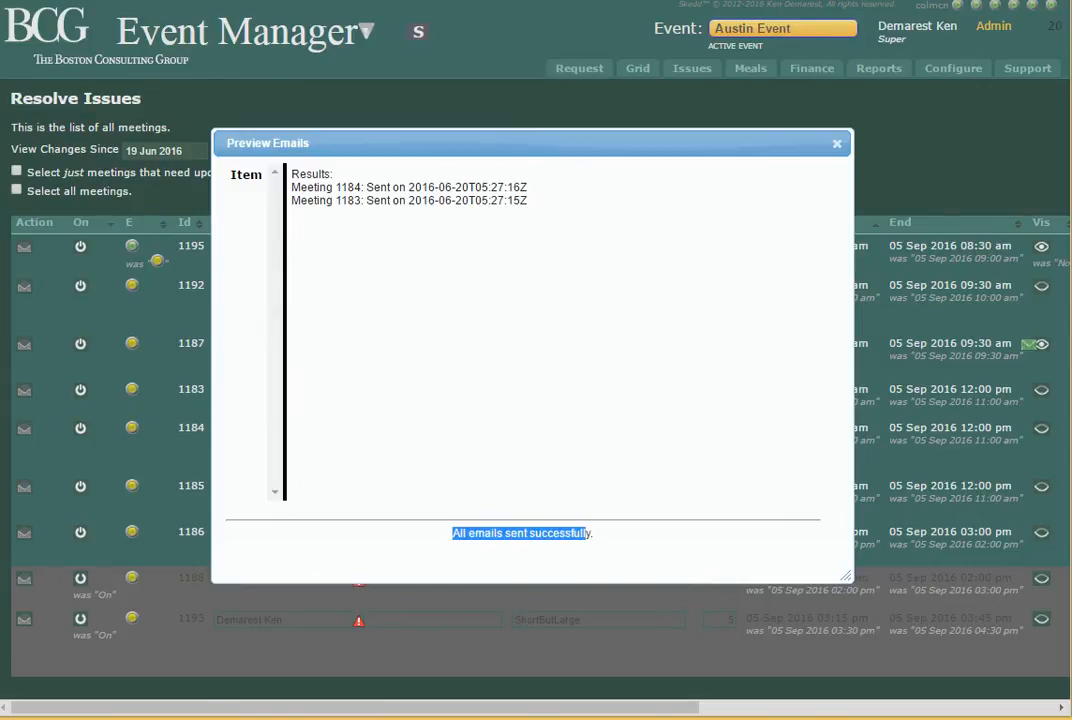
pyautogui.click(838, 145)
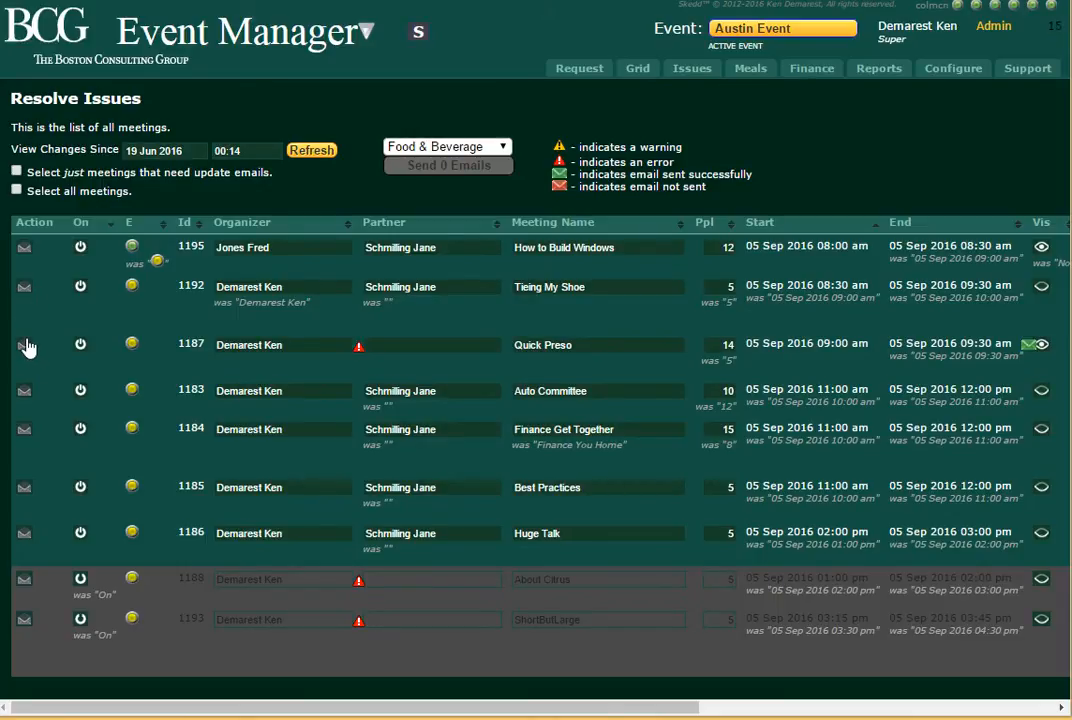
# Select just the meetings that need update emails and generate Meeting Updated email previews for them
pyautogui.click(17, 191)
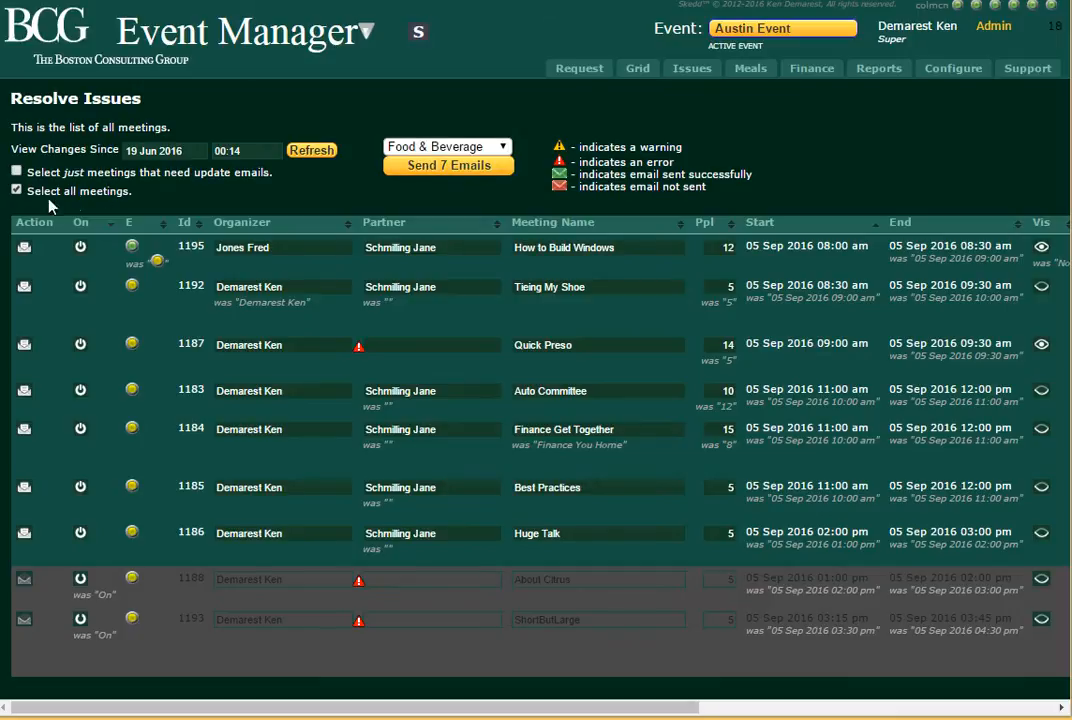
pyautogui.click(18, 191)
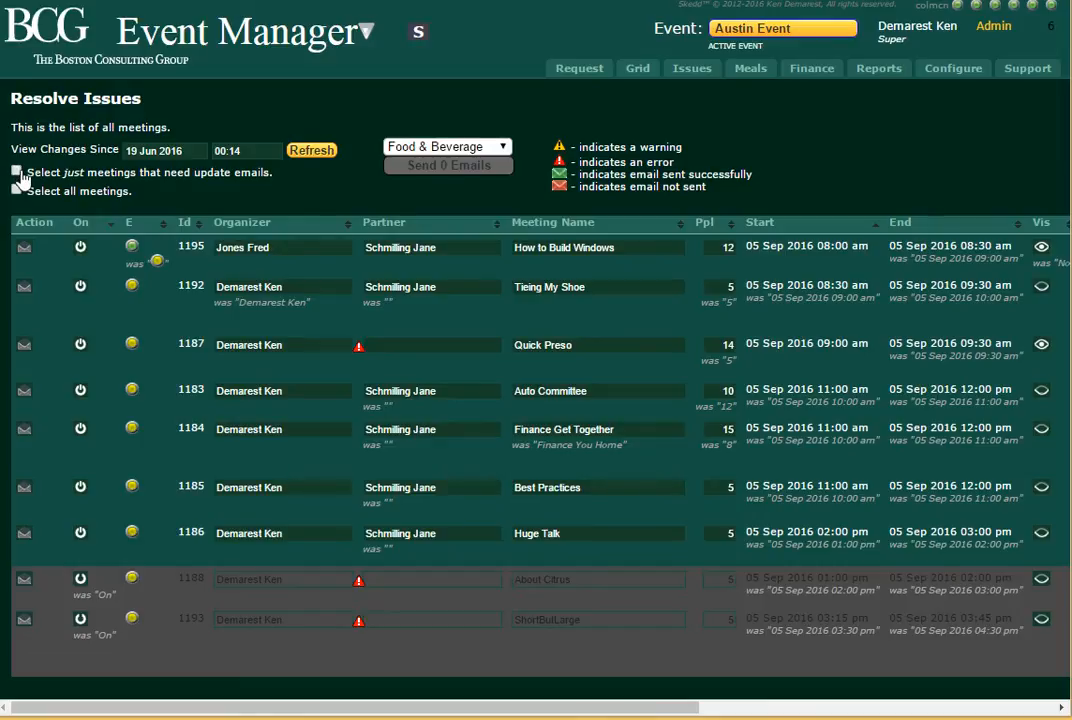
pyautogui.click(17, 172)
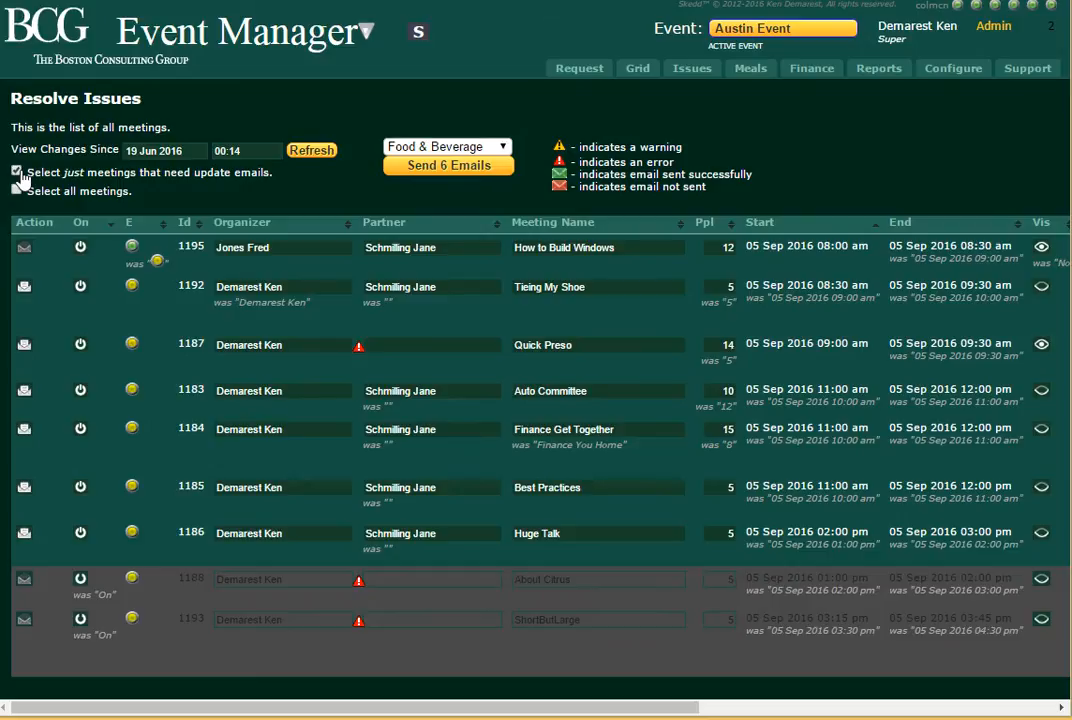
pyautogui.moveTo(132, 249)
pyautogui.moveTo(134, 292)
pyautogui.click(450, 147)
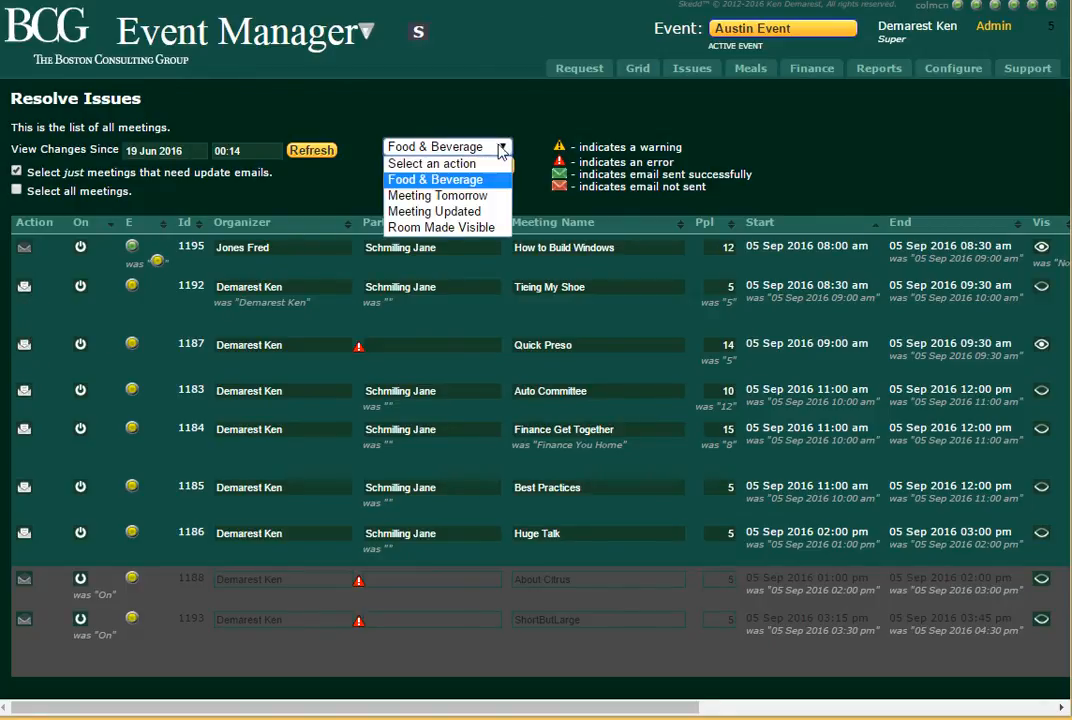
pyautogui.click(438, 211)
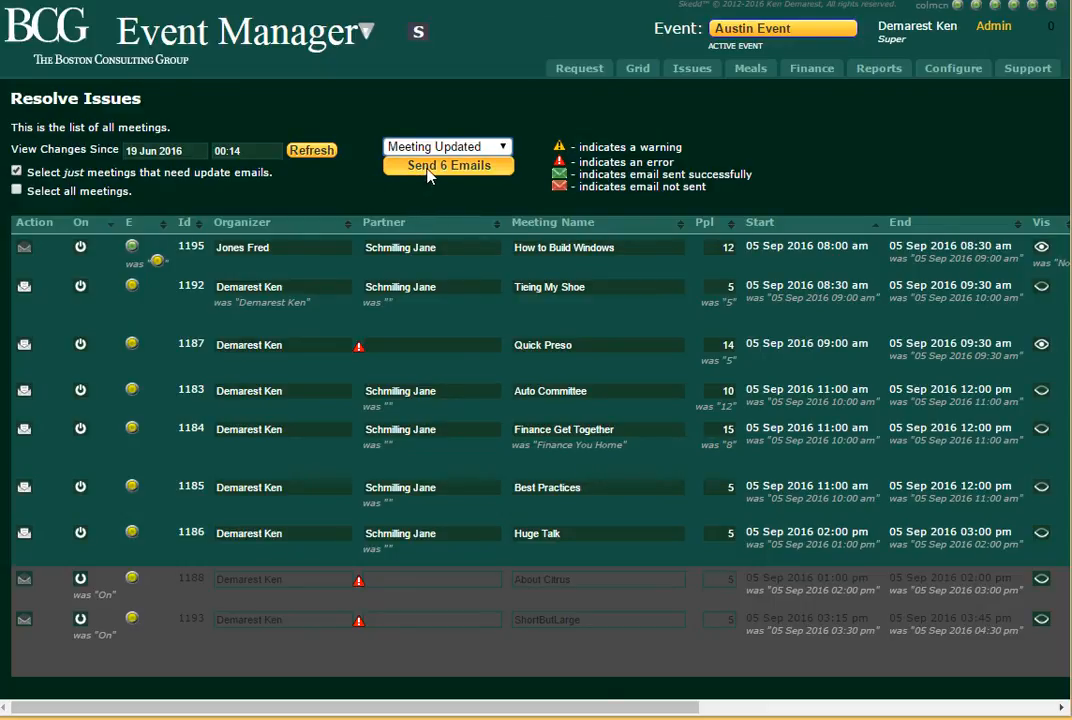
pyautogui.click(432, 166)
# Review the update email for each meeting from 1192 to 1183, then send all of them and close the results
pyautogui.click(248, 190)
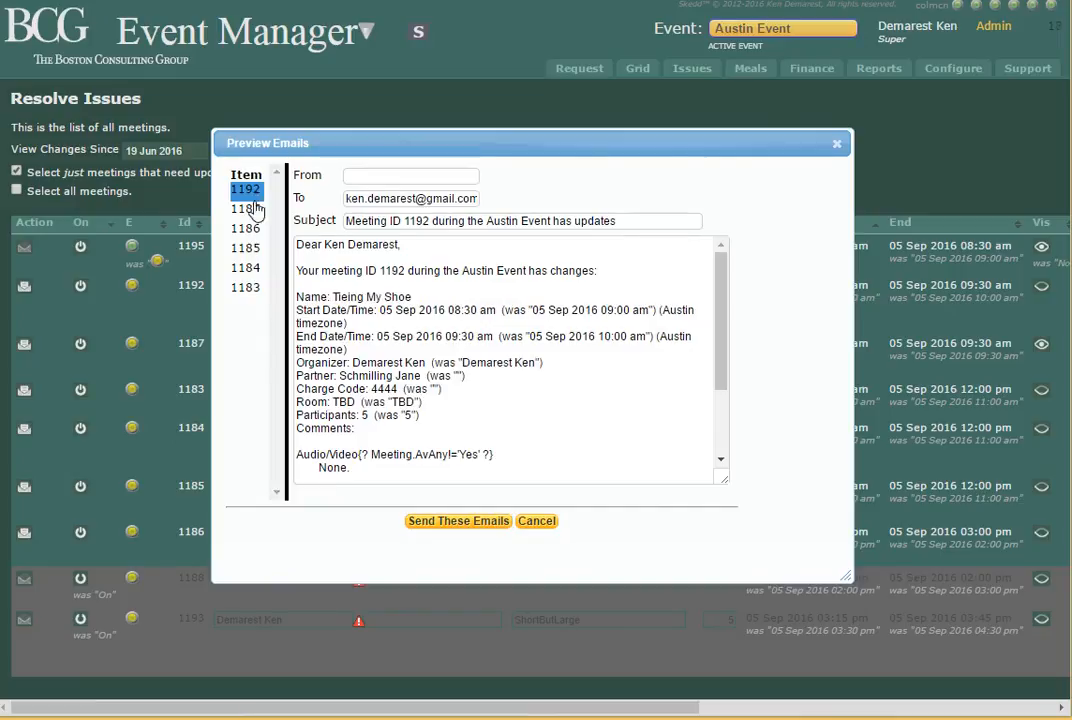
pyautogui.click(247, 209)
pyautogui.click(247, 229)
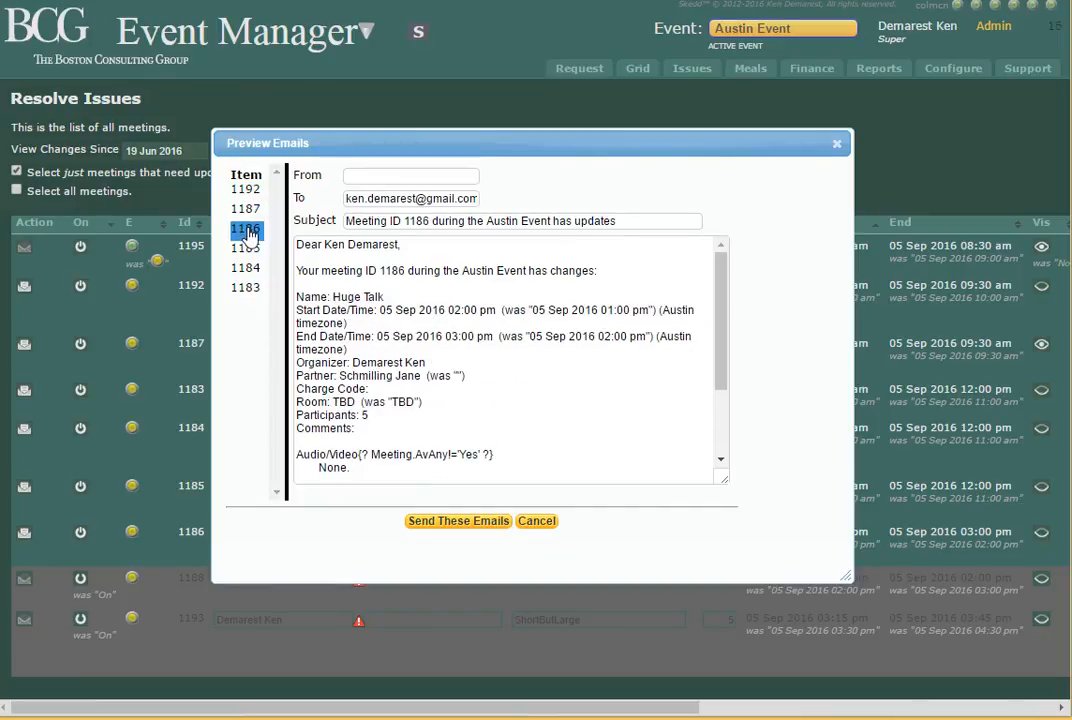
pyautogui.click(247, 248)
pyautogui.click(248, 268)
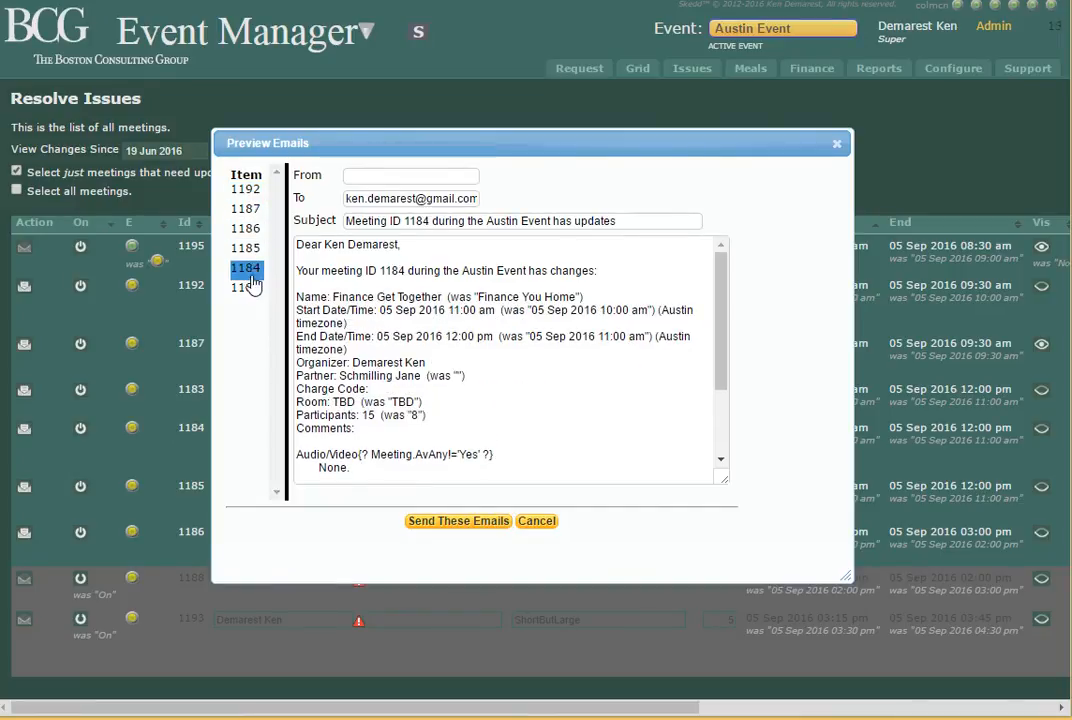
pyautogui.click(247, 287)
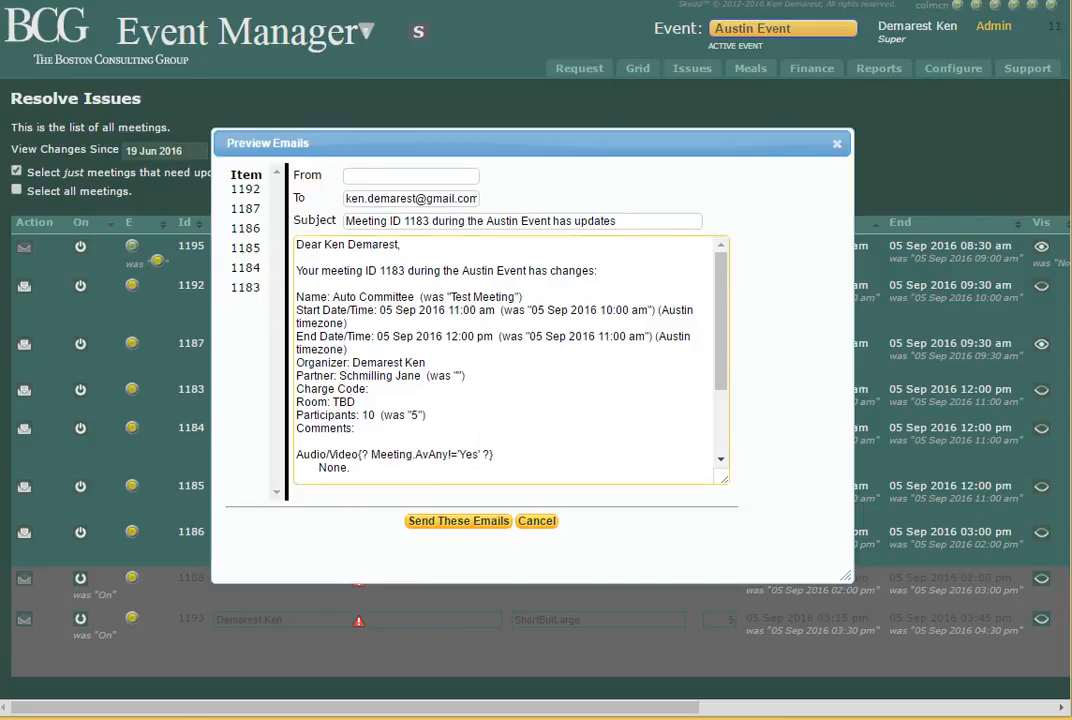
pyautogui.click(459, 521)
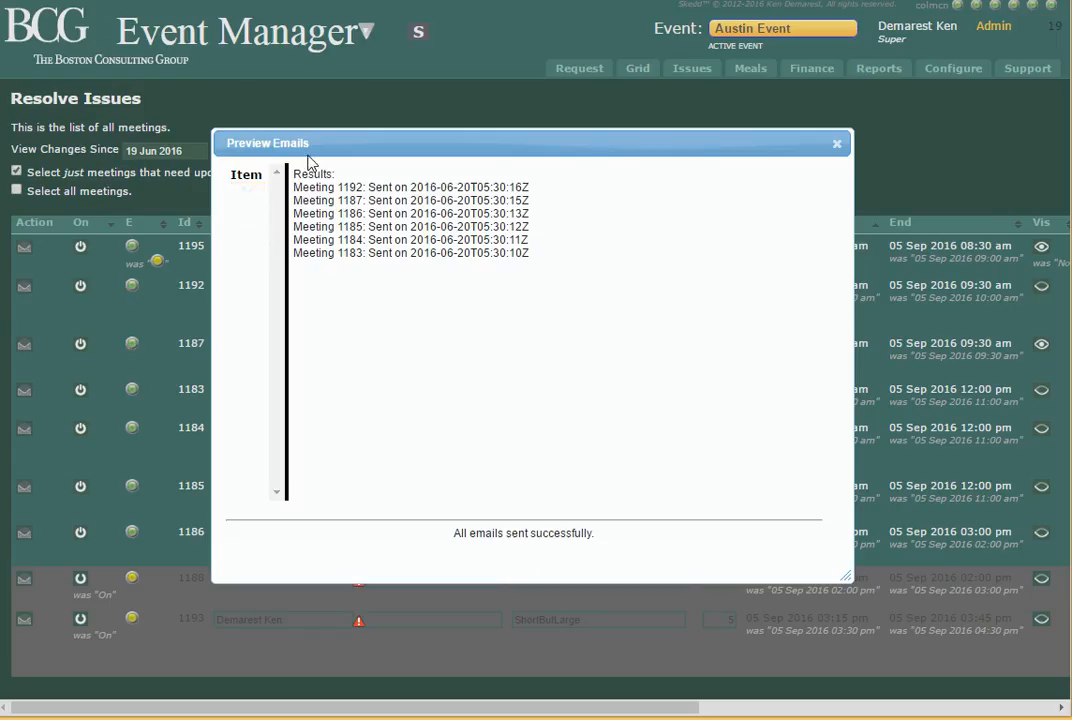
pyautogui.click(837, 144)
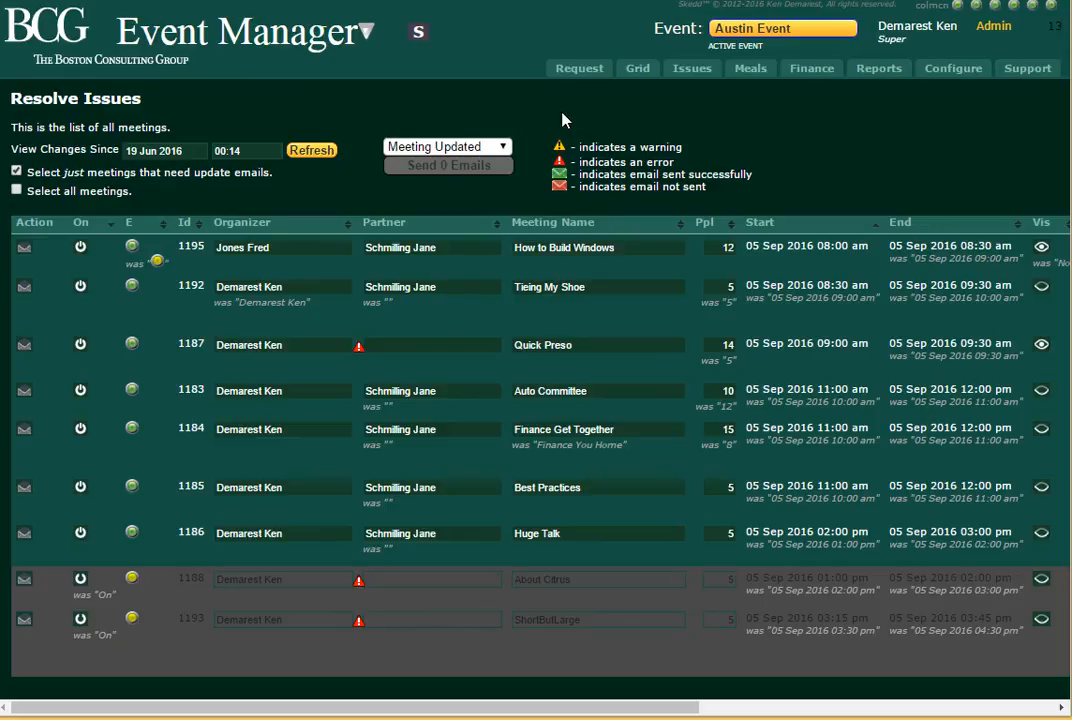